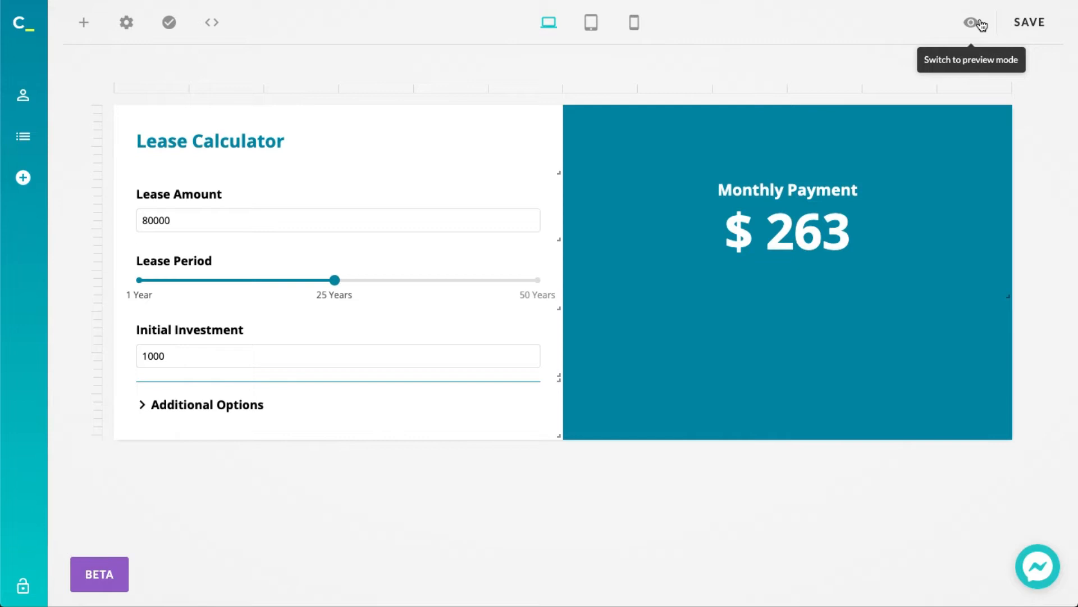
Save, then make Lease Amount and Initial Investment half width and place them side by side
click(1018, 26)
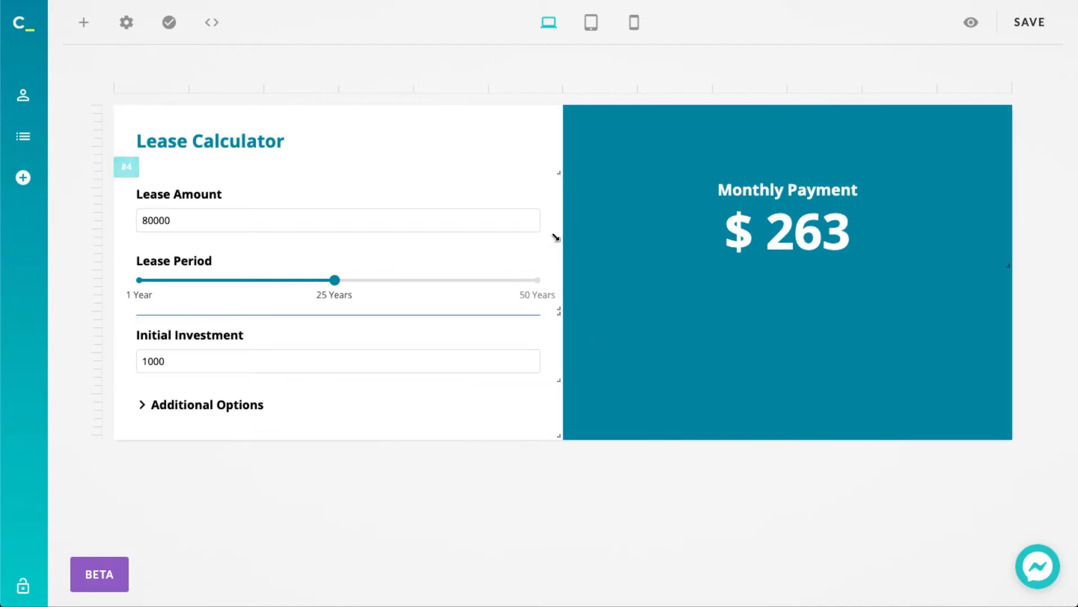
drag(558, 241, 337, 239)
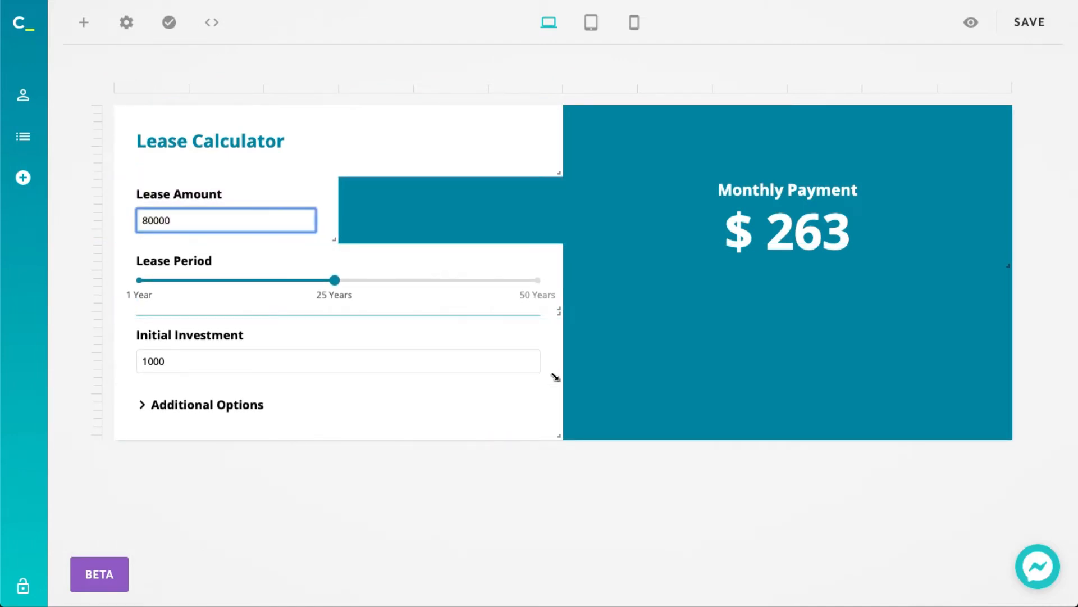
drag(559, 379, 337, 371)
drag(338, 306, 514, 190)
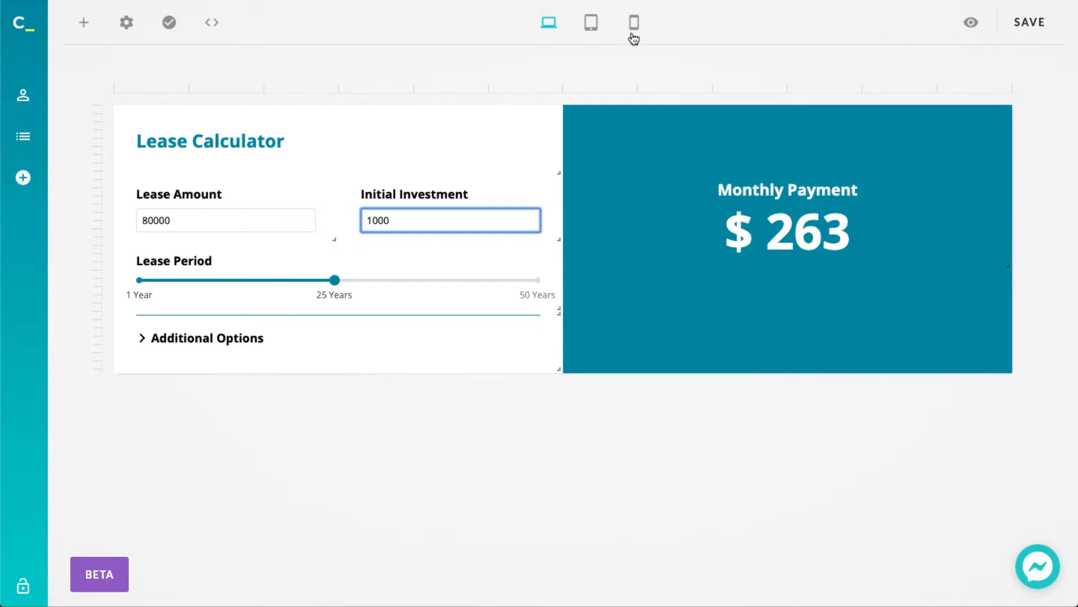
Preview the tablet and mobile layouts, then return to the desktop layout
click(592, 23)
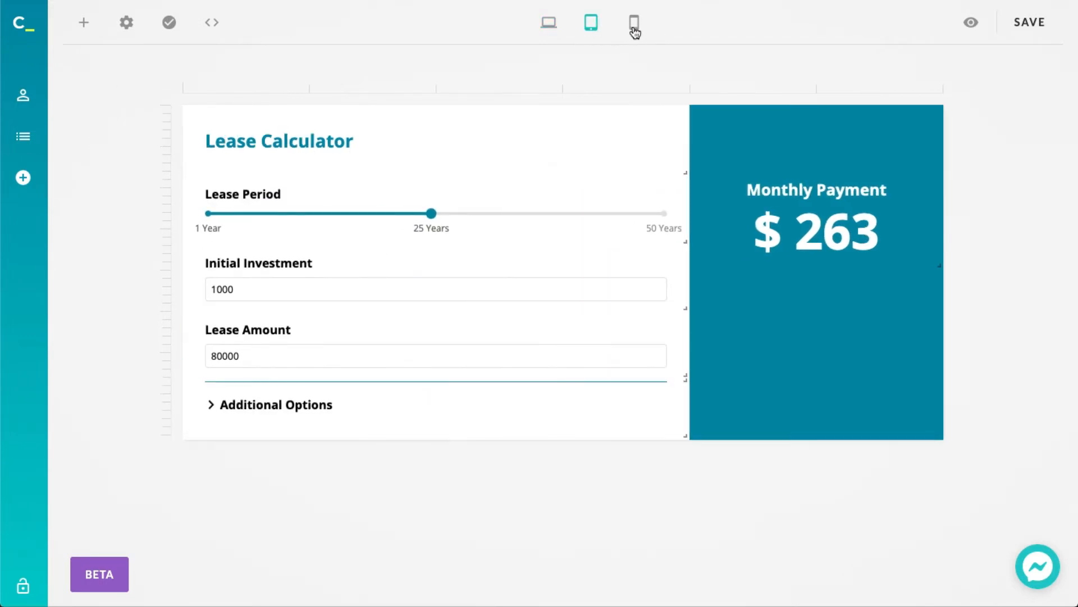
click(634, 22)
click(543, 23)
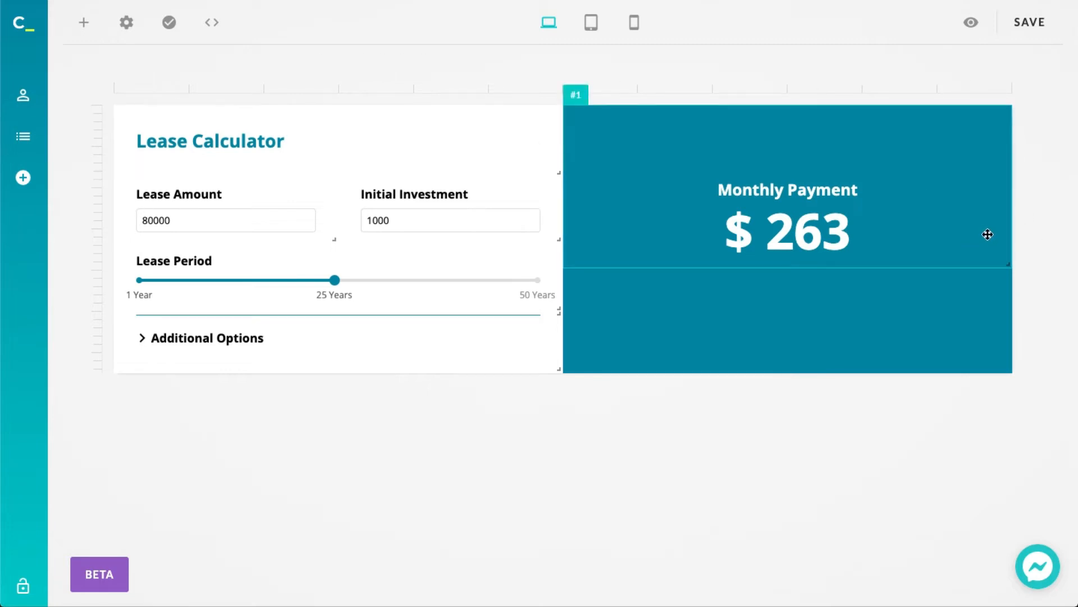
Select the Lease Period slider, move its settings panel aside and show its style settings
click(420, 263)
drag(893, 90, 839, 78)
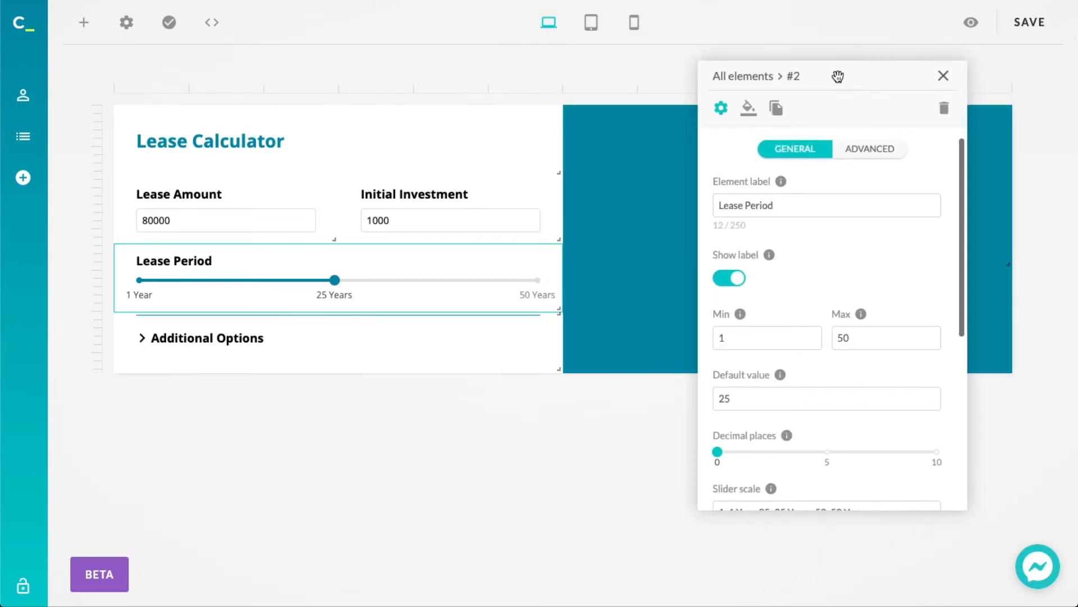
drag(839, 76, 795, 77)
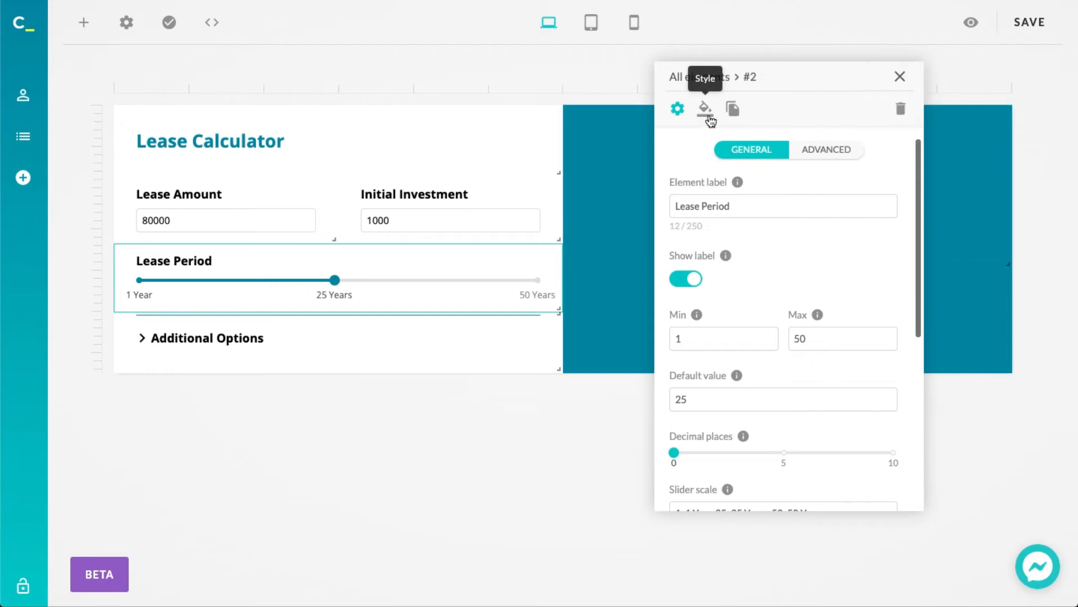
click(812, 209)
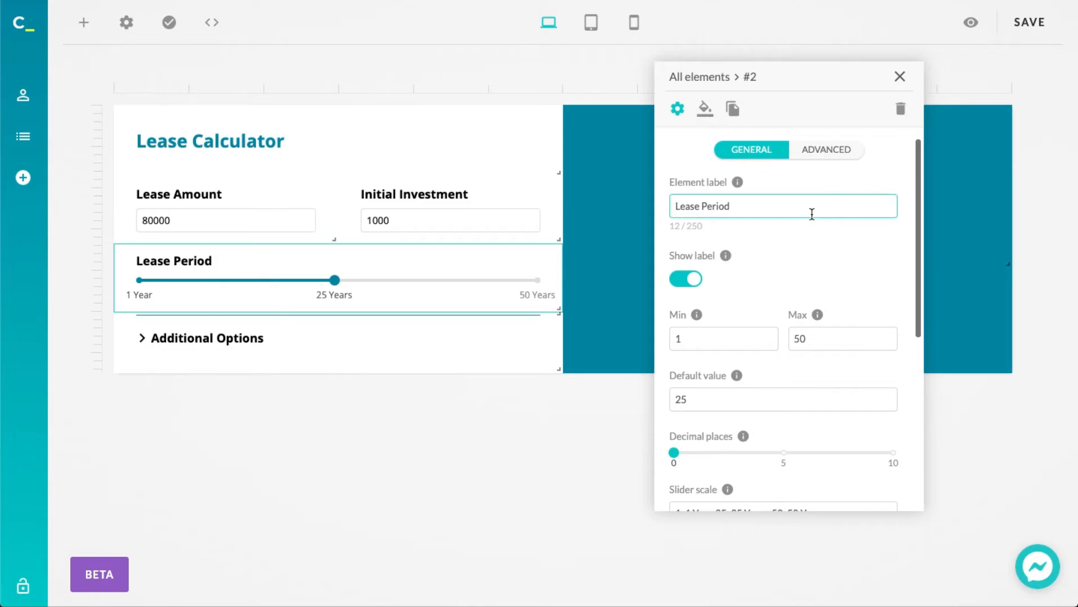
scroll(812, 214, down, 5)
scroll(812, 215, up, 5)
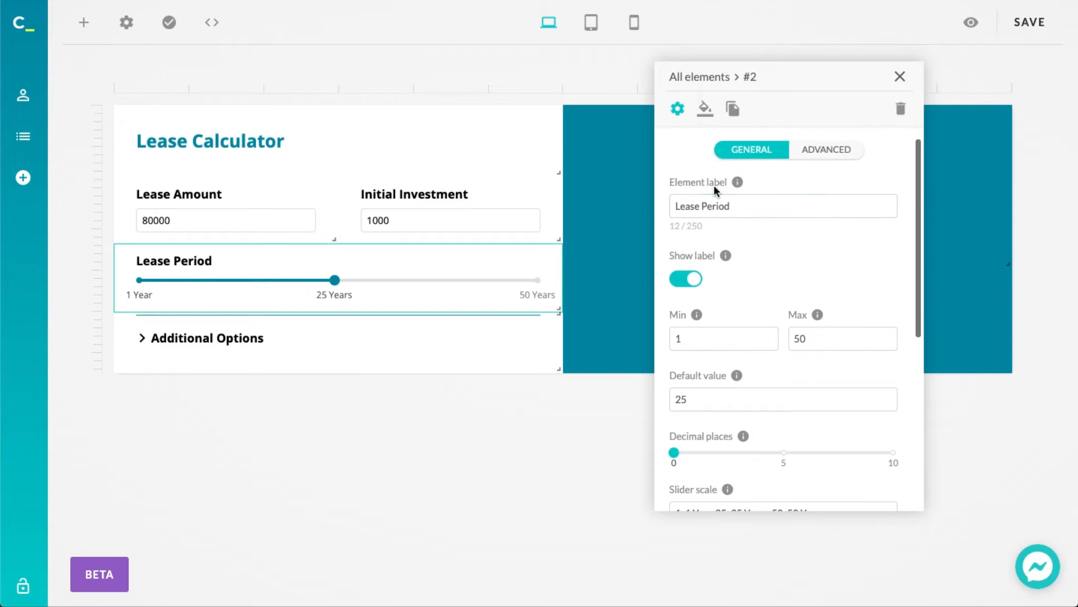
click(707, 110)
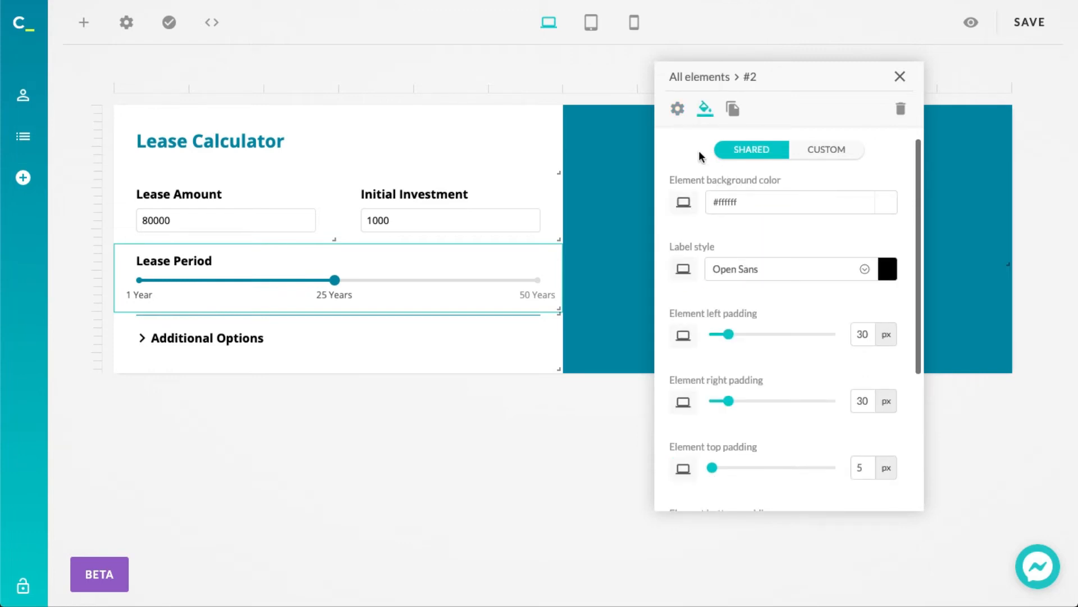
Check the background colour's device layout choices, then bring up the calculator-wide settings dialog
click(687, 205)
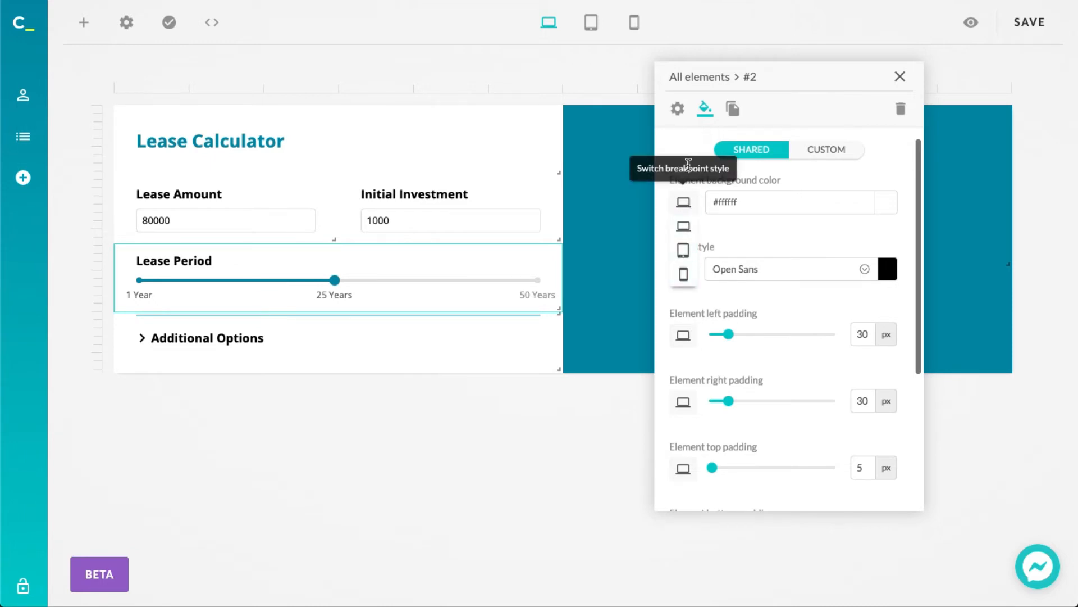
click(690, 148)
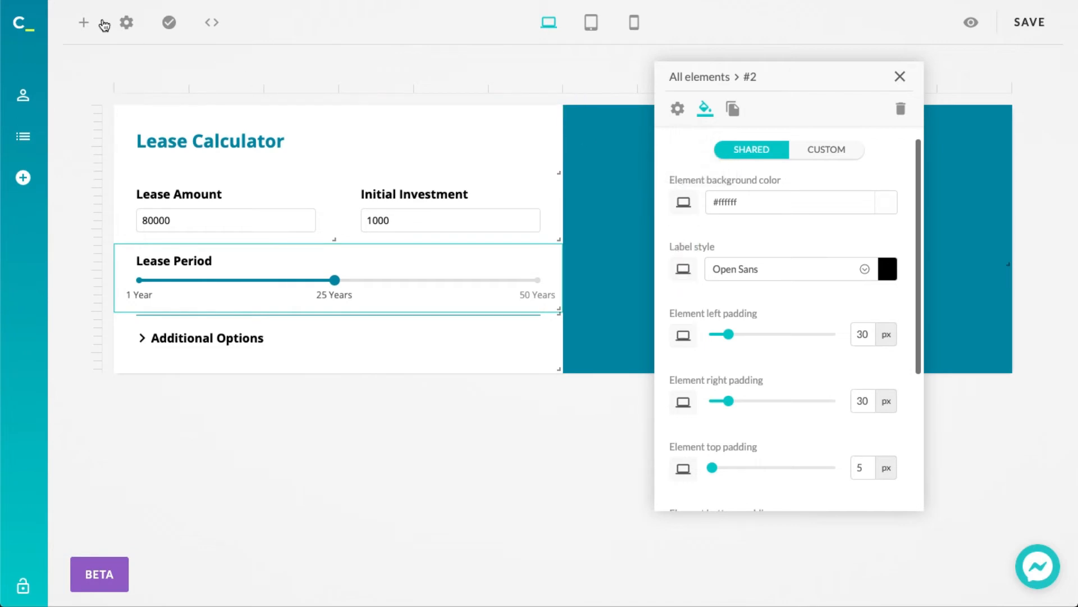
click(120, 25)
drag(519, 81, 449, 73)
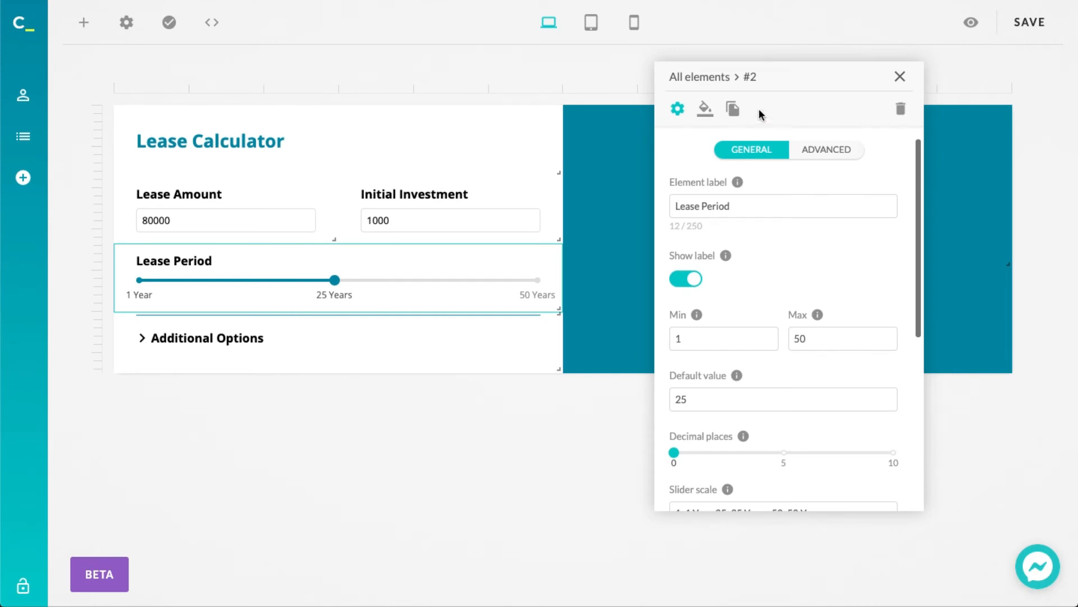
Select #4 Lease Amount from the tree of all elements
click(732, 85)
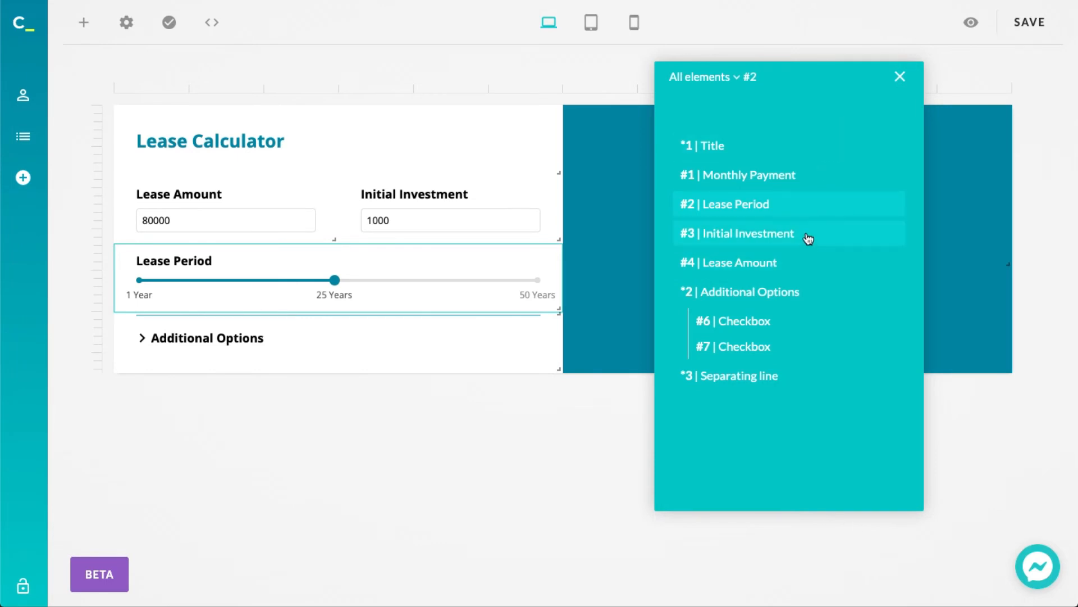
click(800, 273)
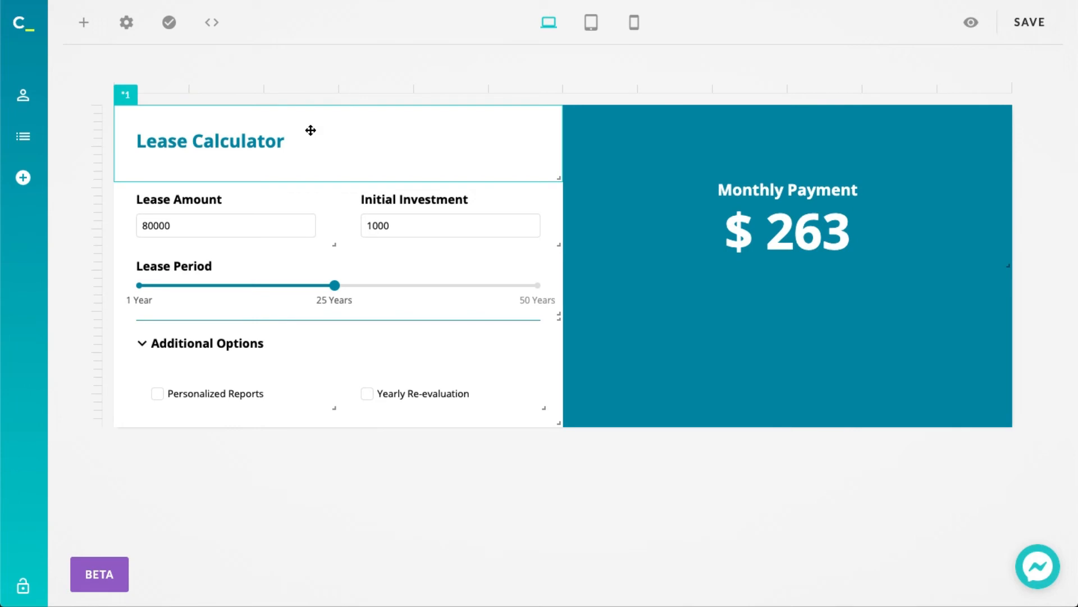
drag(310, 131, 403, 146)
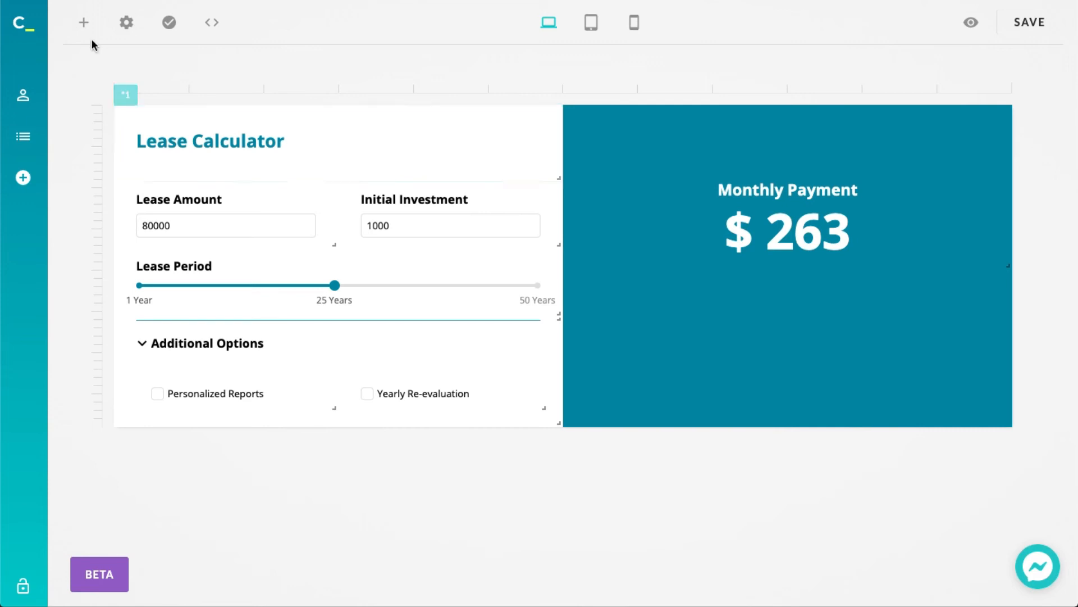
click(127, 23)
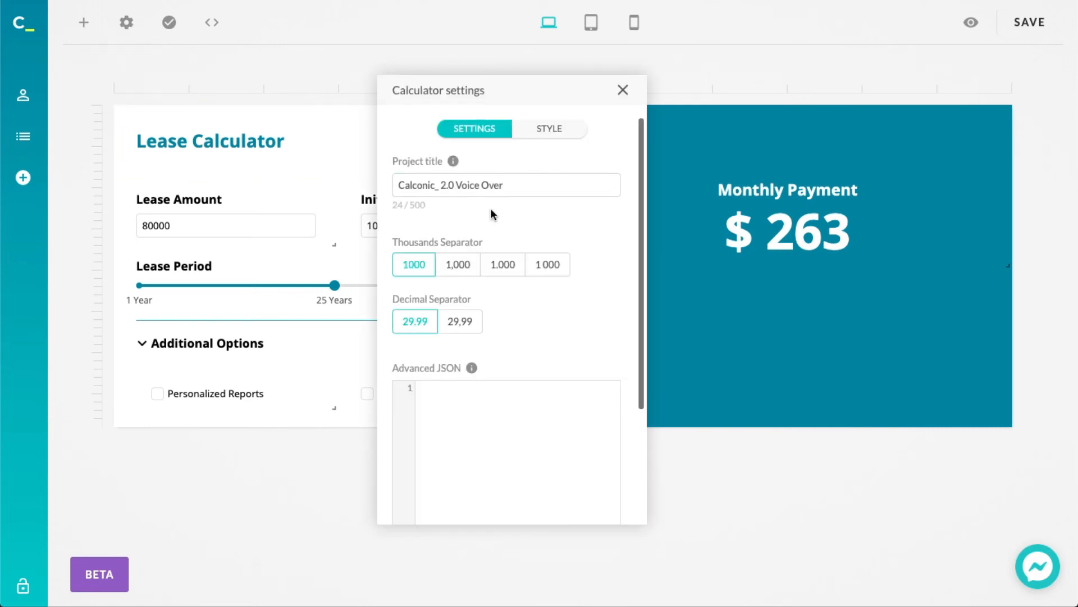
click(511, 187)
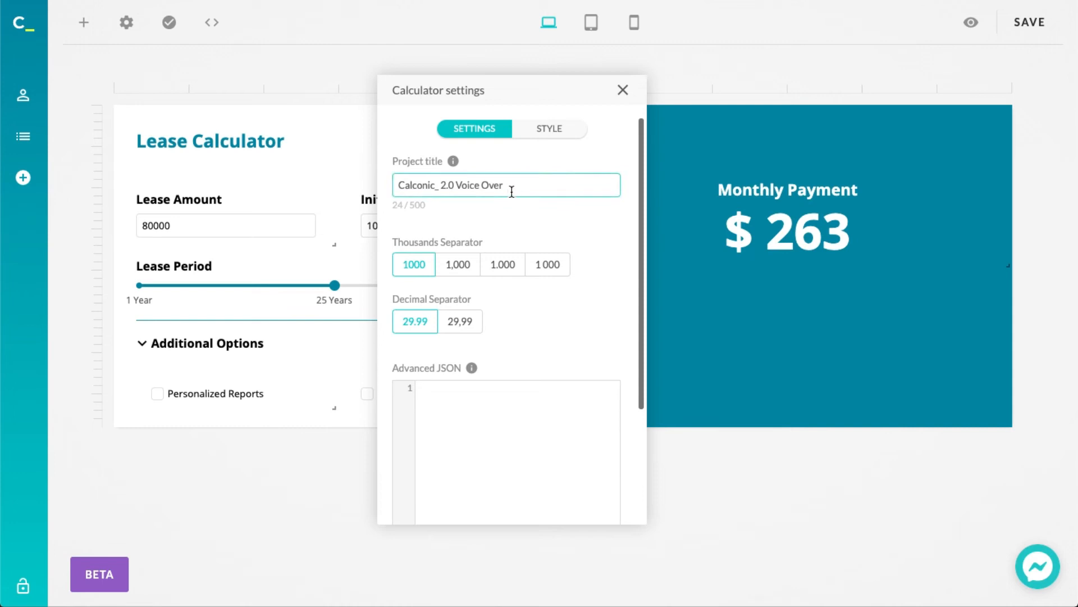
click(623, 89)
click(343, 351)
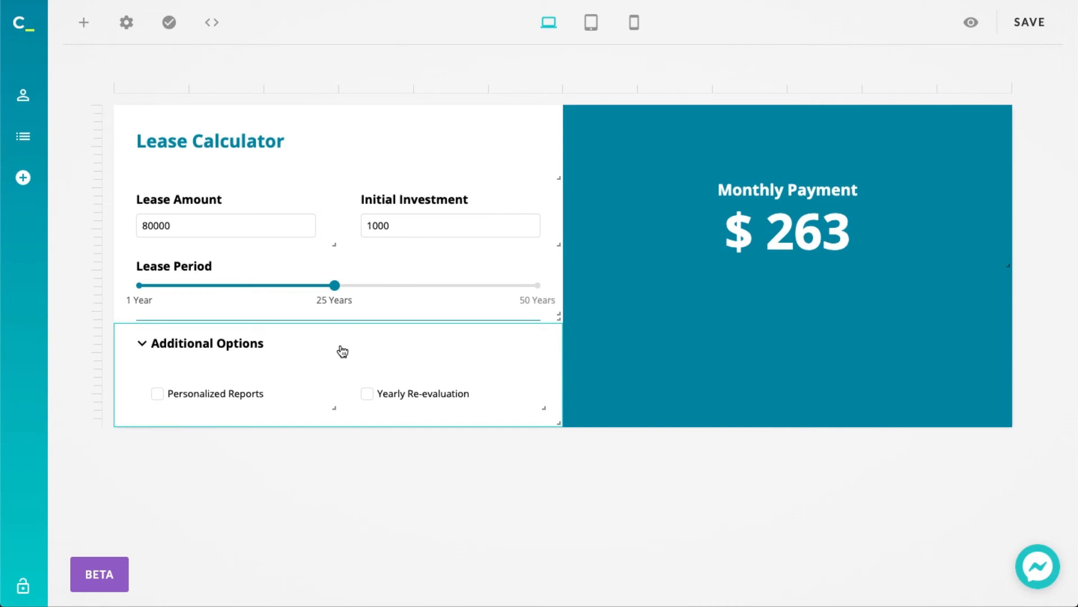
Expand the Additional Options group and review its advanced and general settings
click(343, 351)
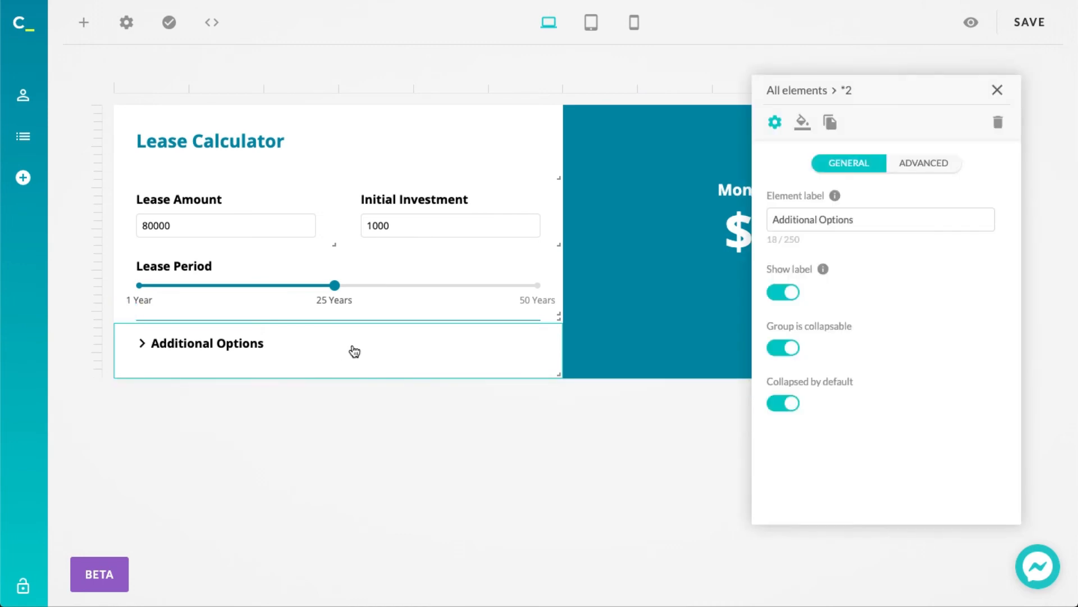
click(354, 351)
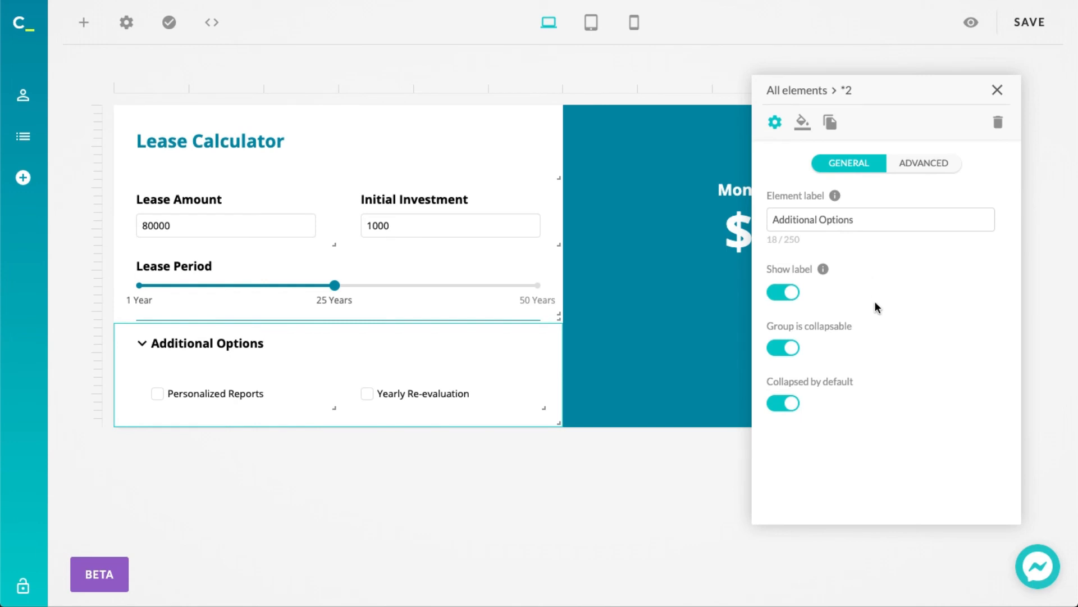
click(908, 164)
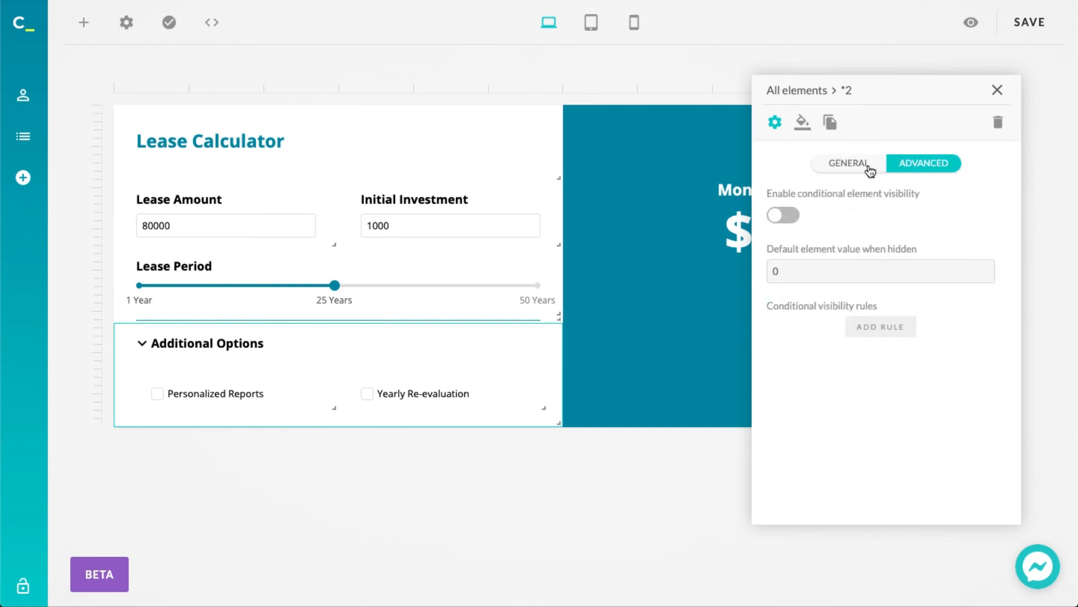
click(860, 163)
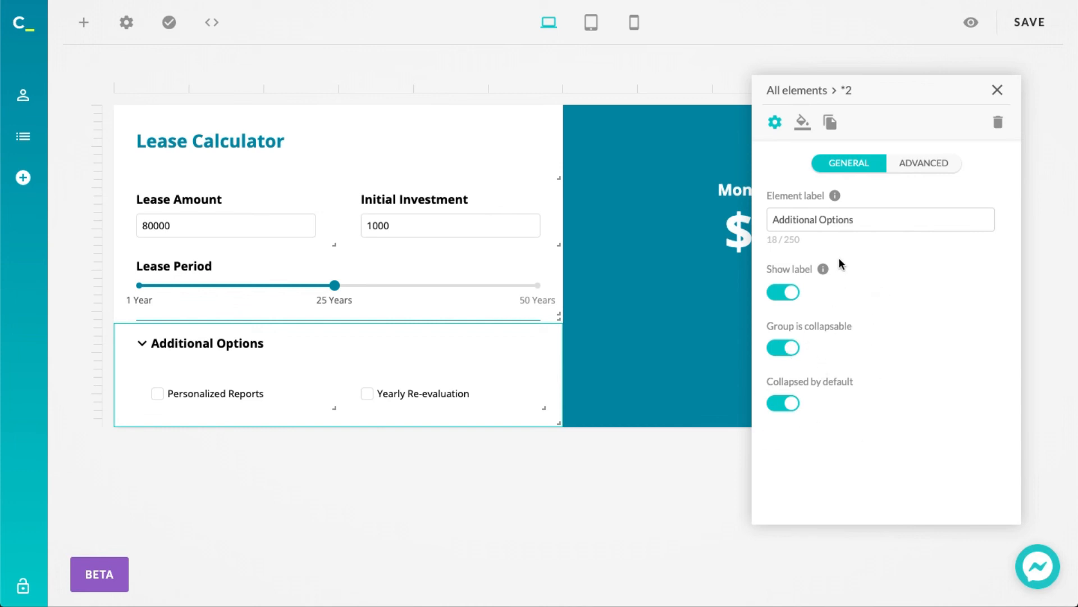
In the element tree, drag Lease Period into Additional Options, then out to the end of the list
click(839, 92)
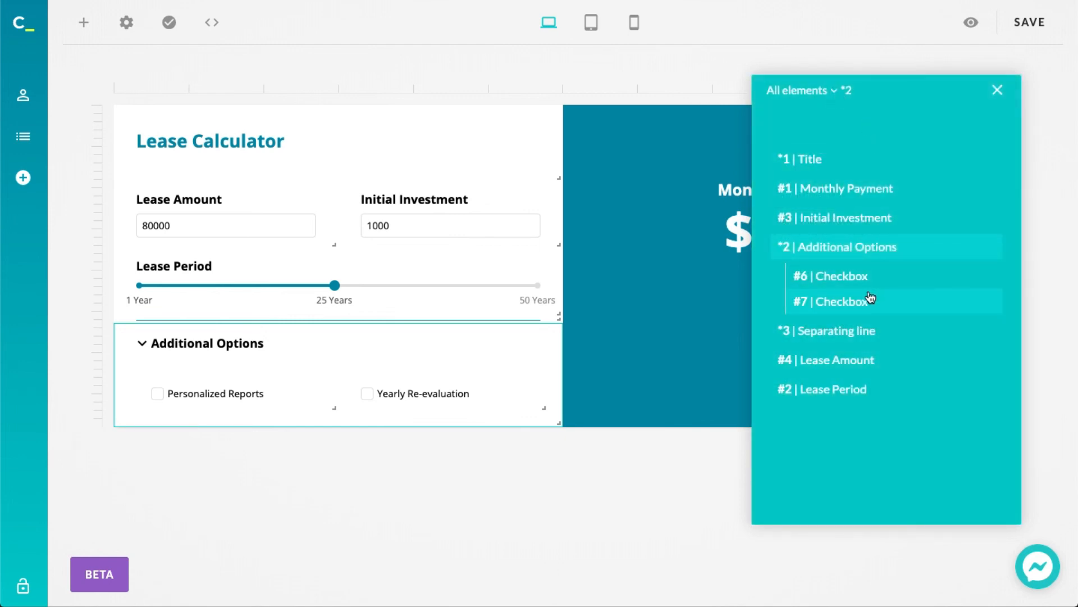
drag(846, 389, 859, 255)
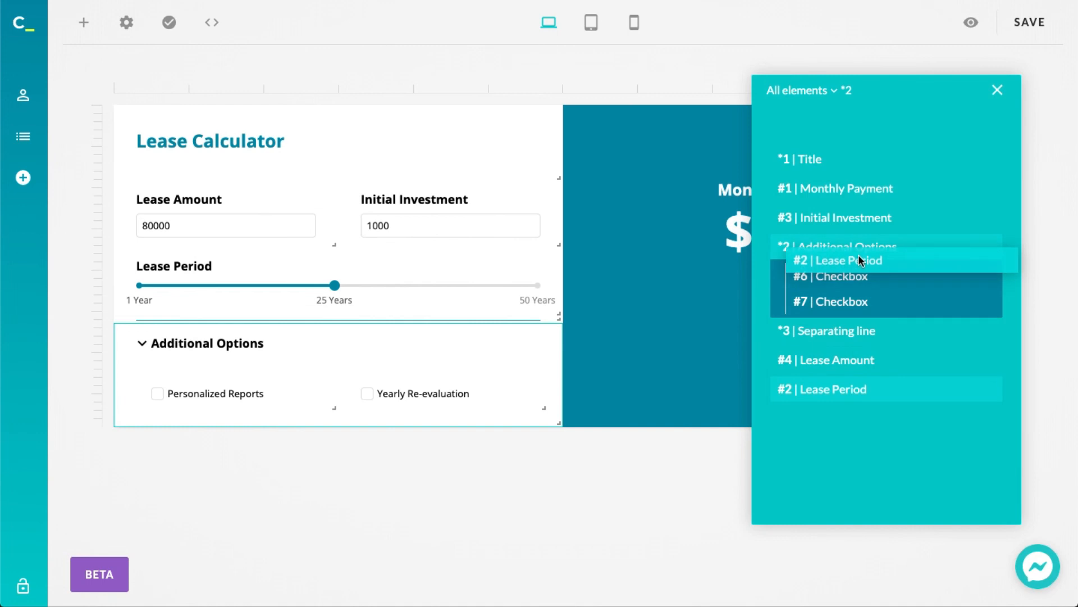
click(851, 325)
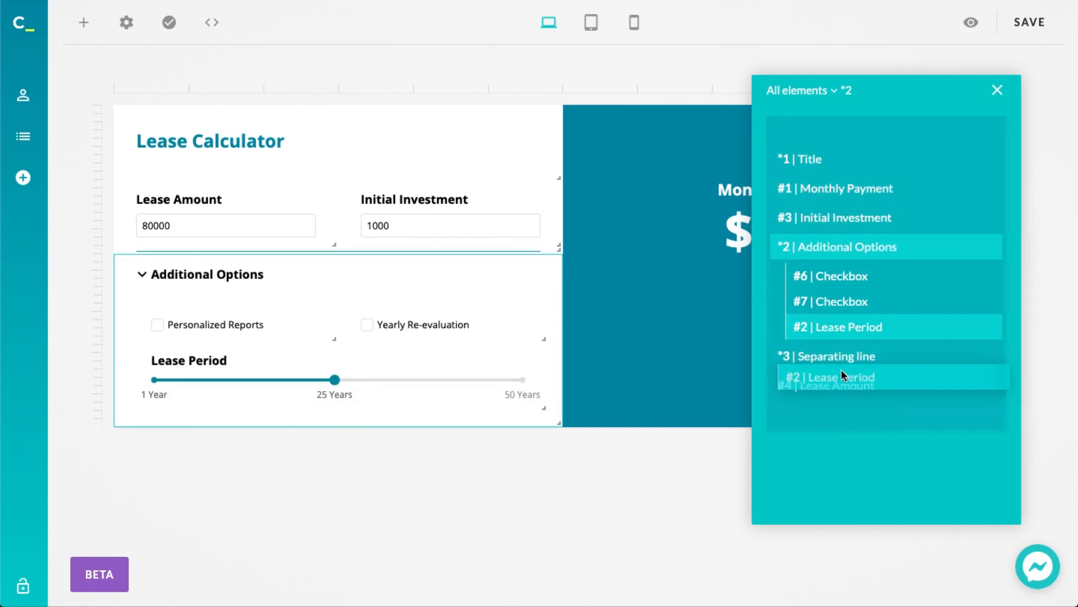
drag(852, 326, 842, 379)
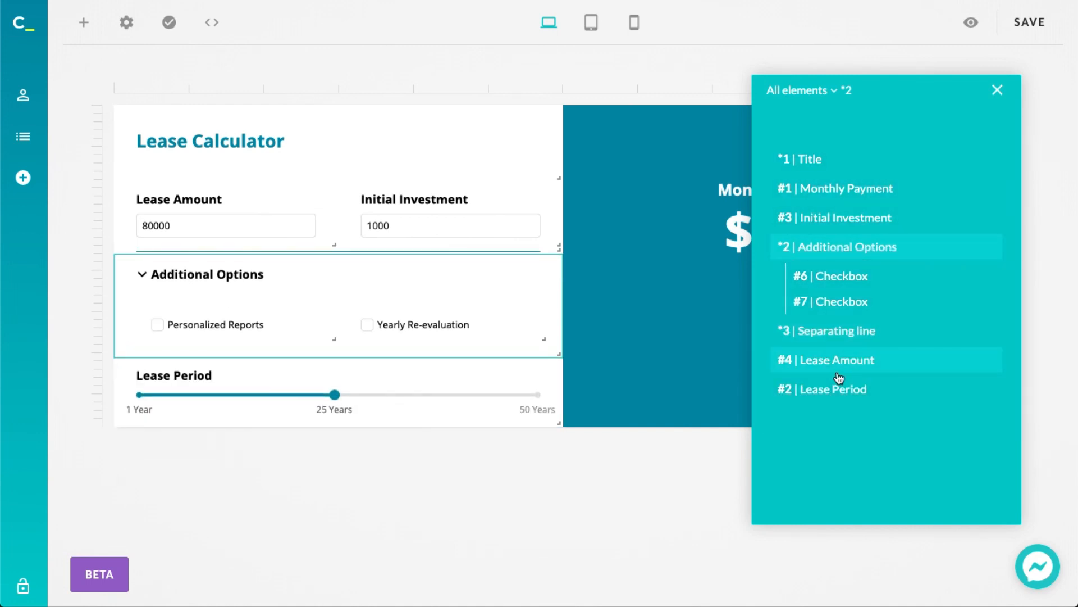